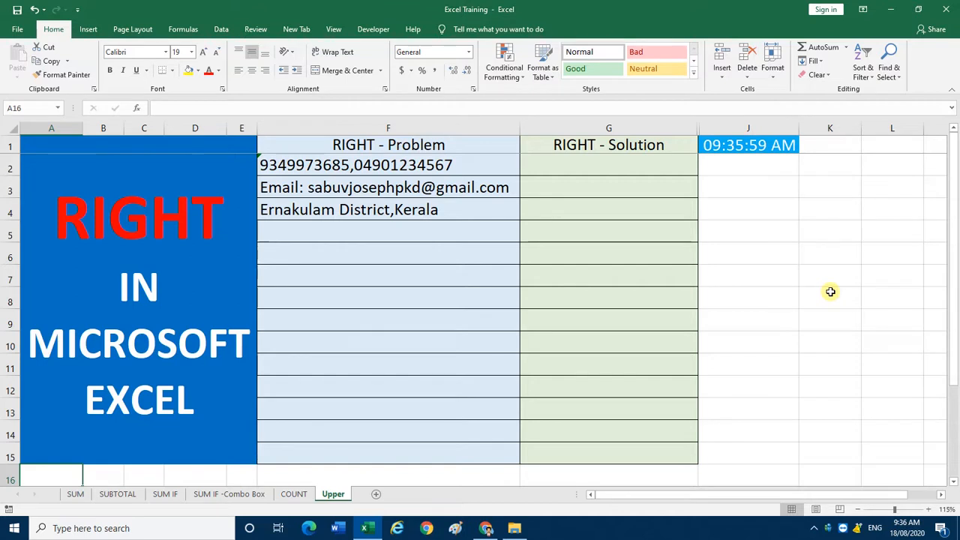
left_click(459, 166)
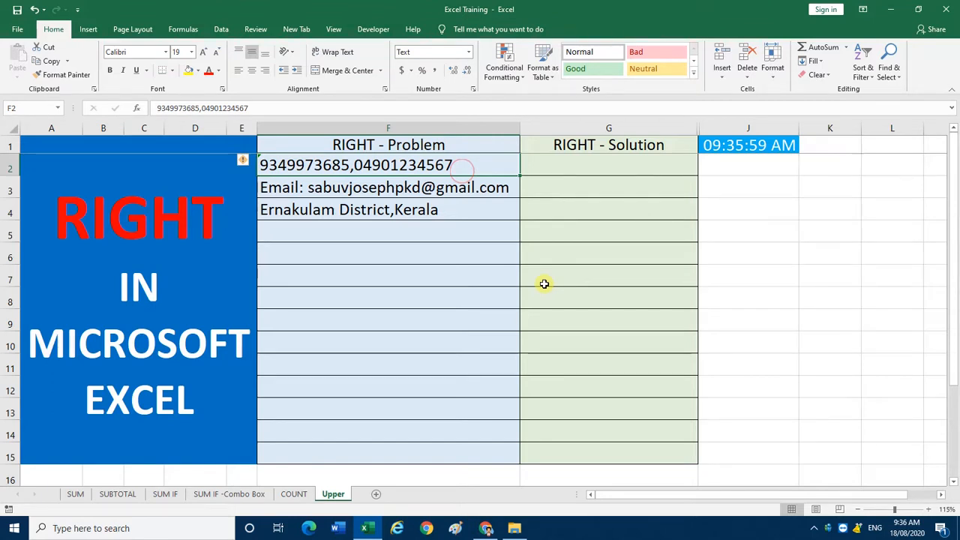
left_click(549, 168)
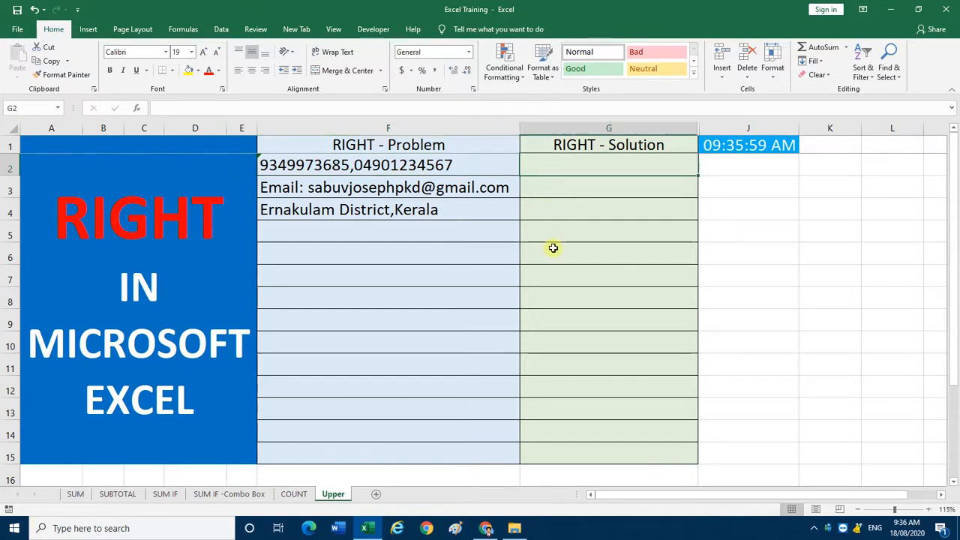
left_click(434, 165)
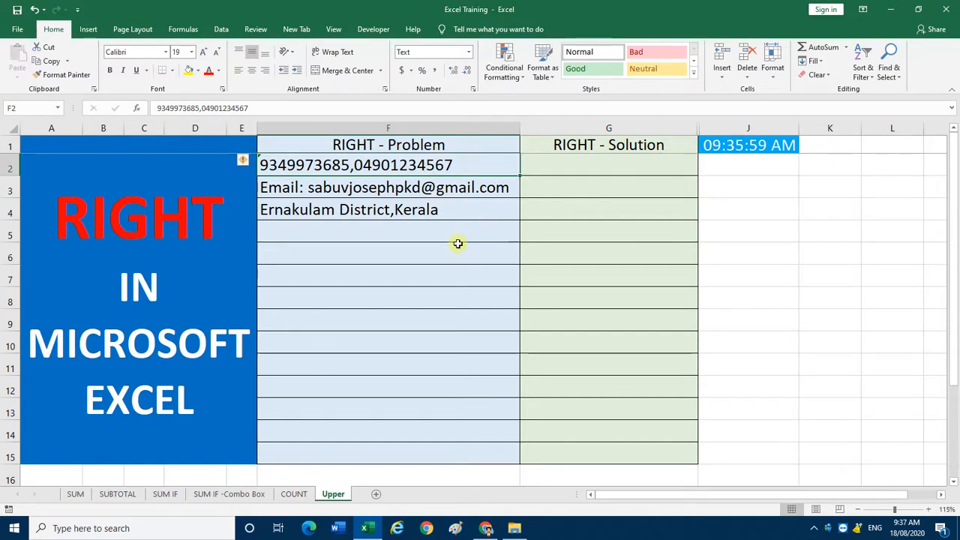
left_click(422, 129)
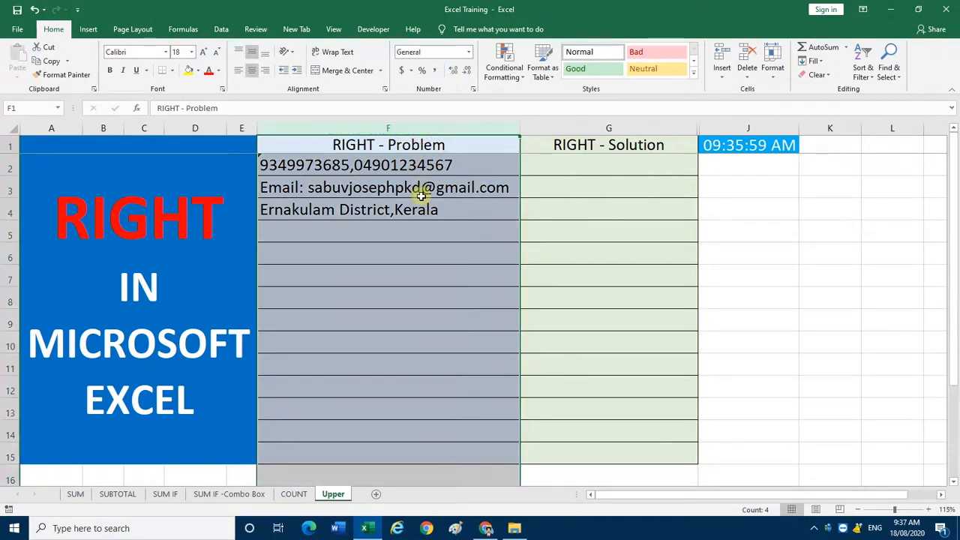
left_click(424, 210)
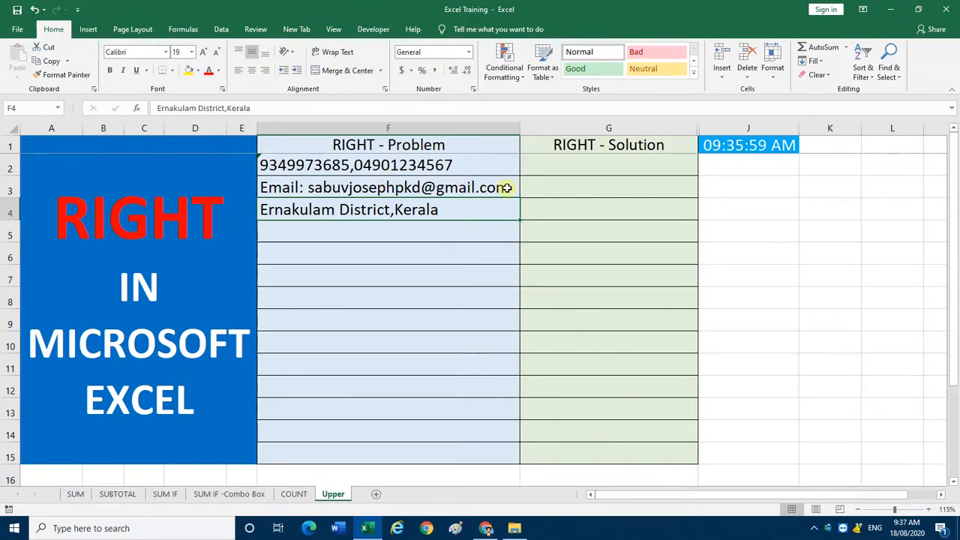
left_click(546, 159)
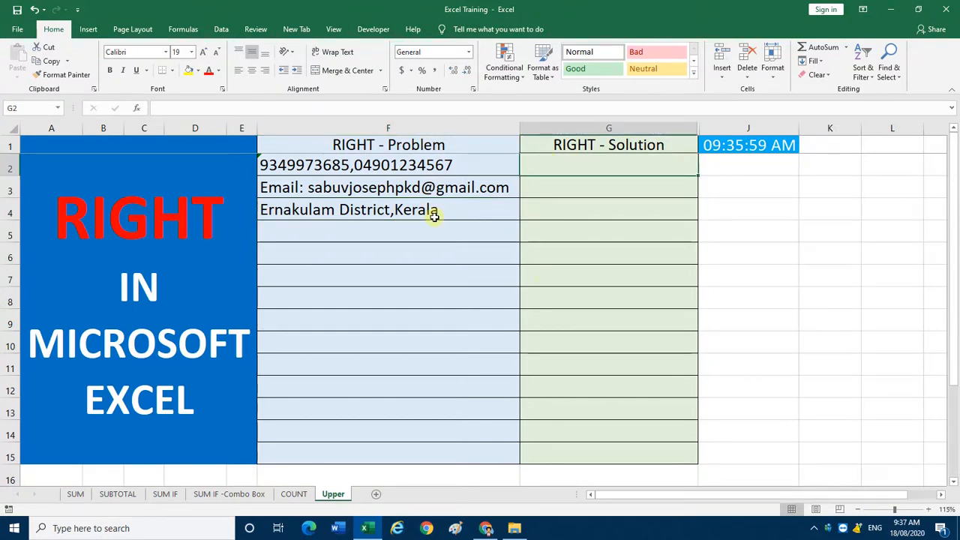
left_click(406, 170)
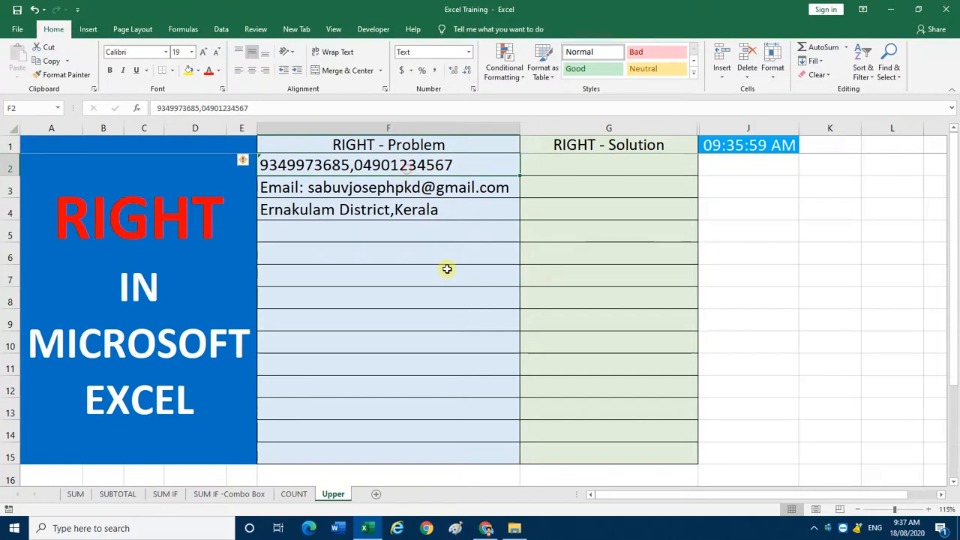
Enter =RIGHT(F2,11) in cell G2 to extract the second phone number from F2.
left_click(602, 164)
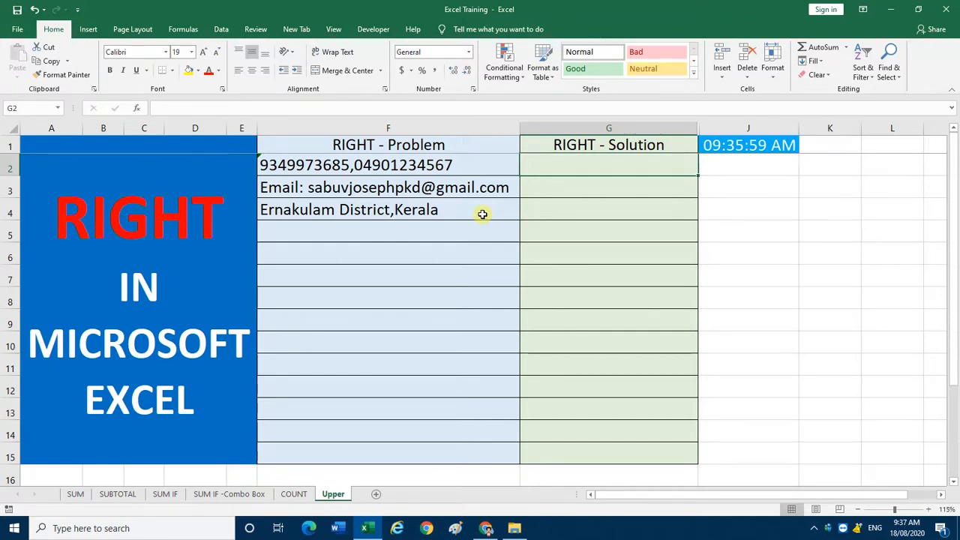
type("=ri")
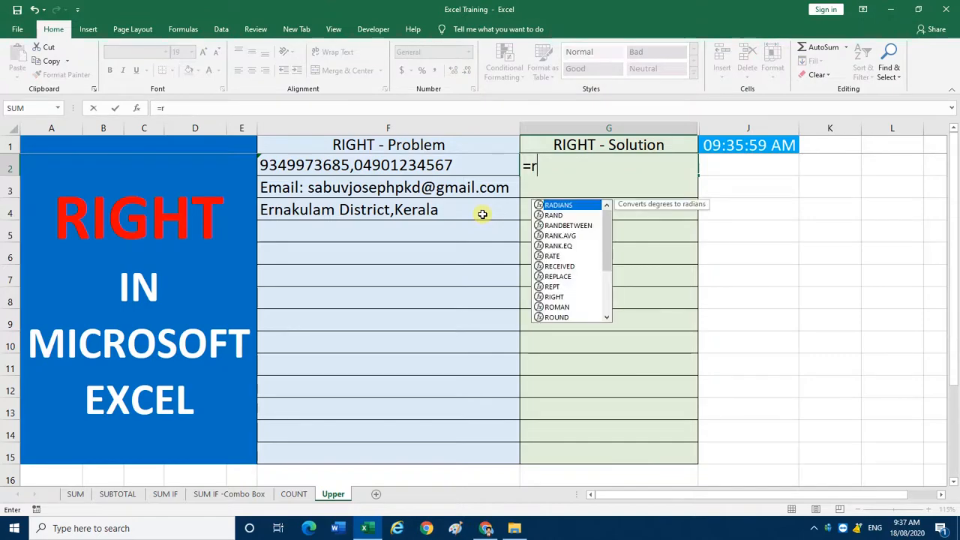
type("g")
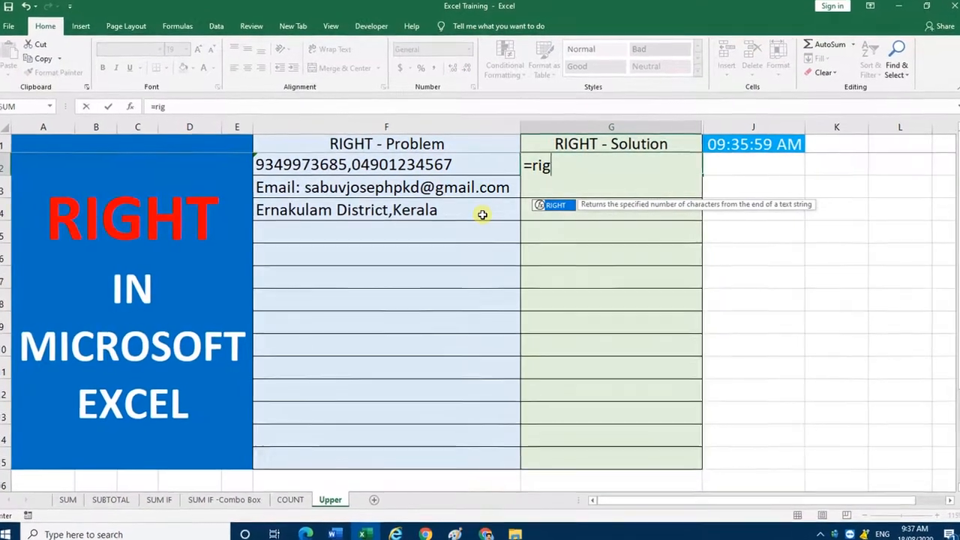
key("Tab")
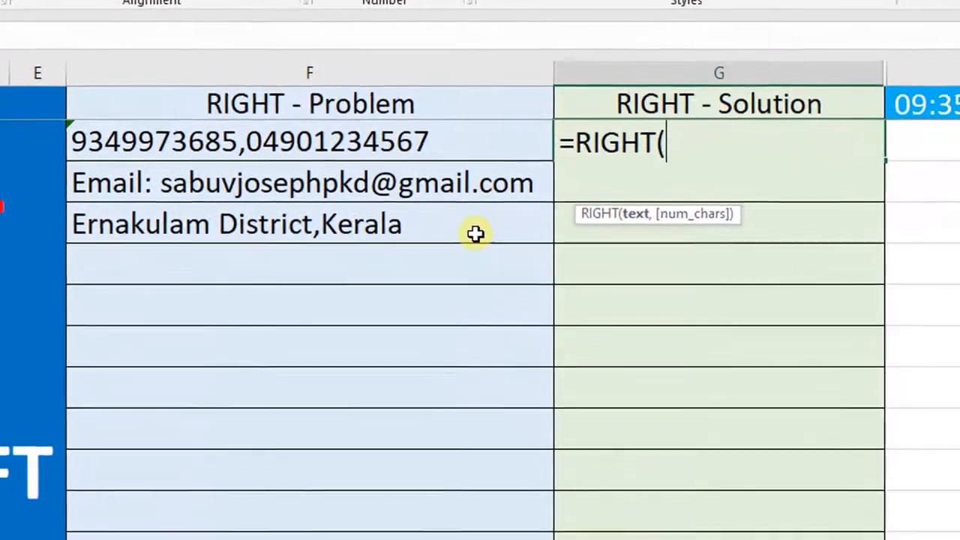
left_click(401, 139)
type(",")
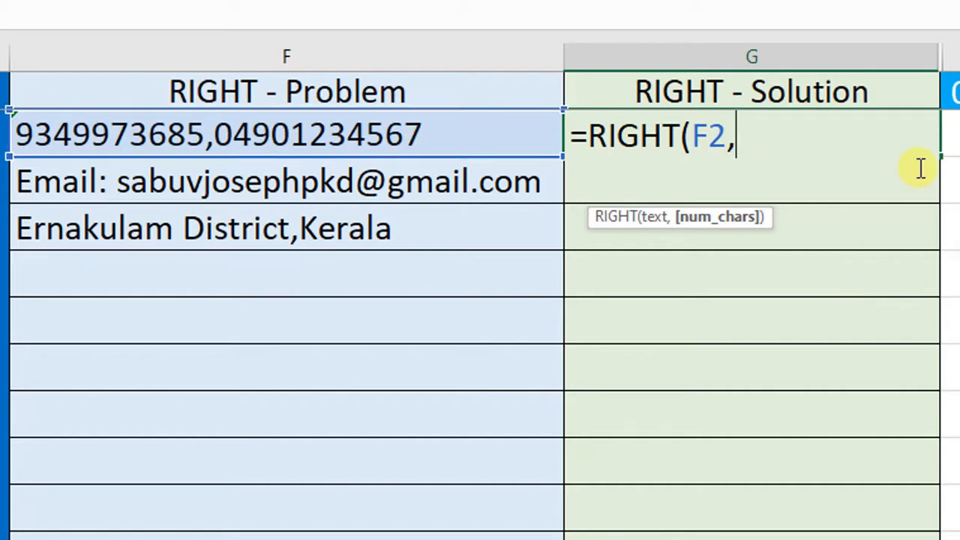
type("11")
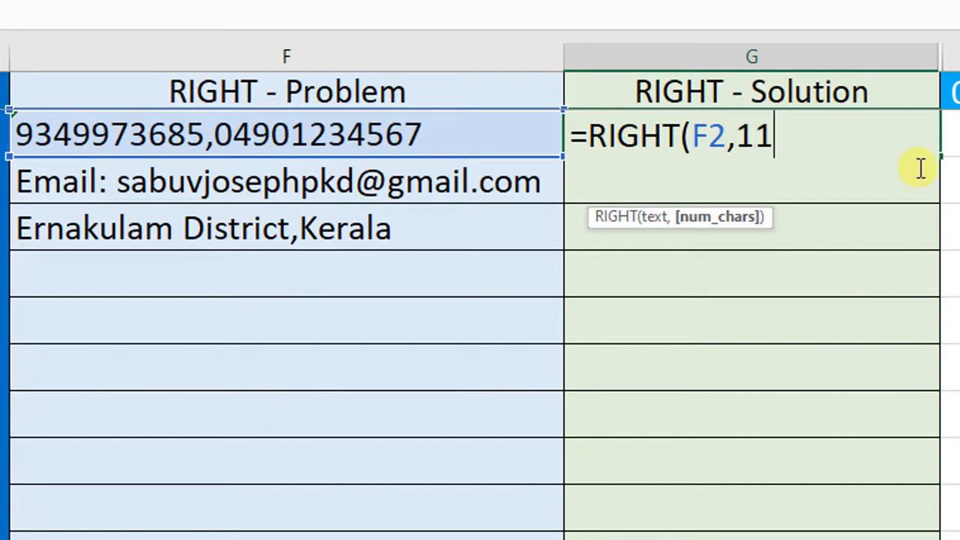
type(")")
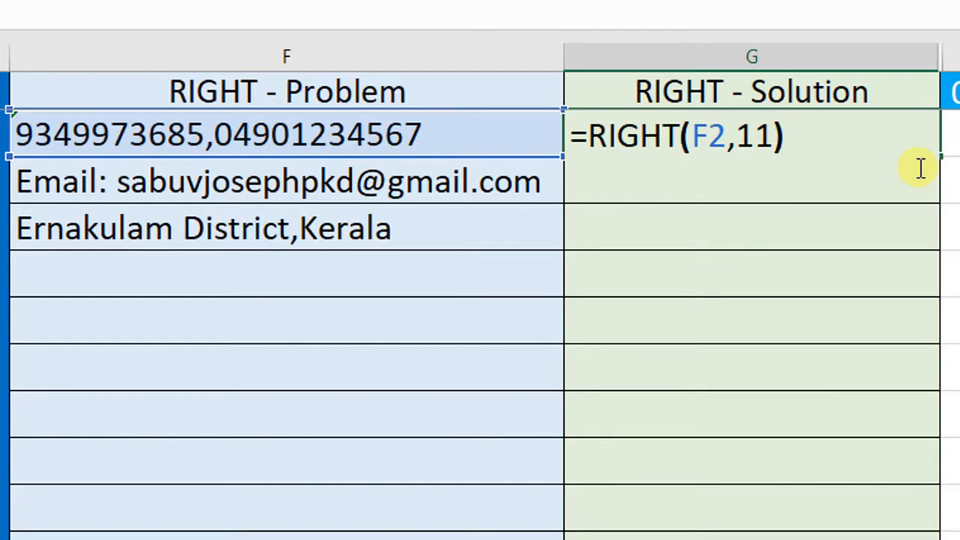
key("Return")
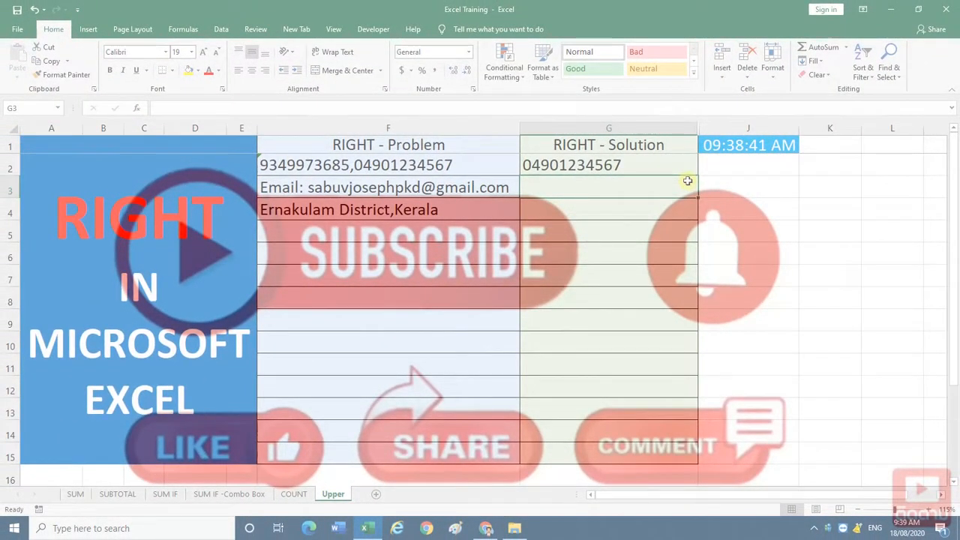
Enter =RIGHT(F3,24) in cell G3 to extract the e-mail address, and autofit column G to its contents.
type("=")
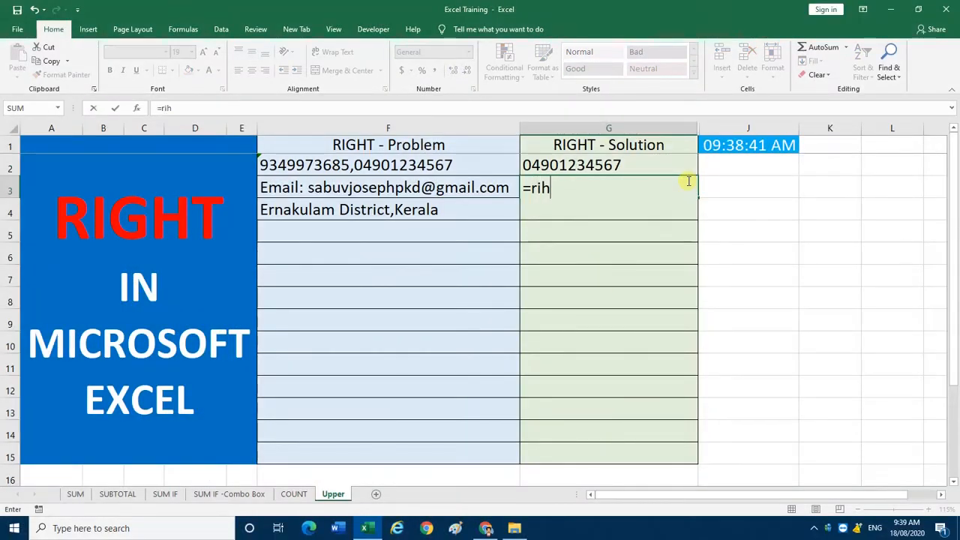
type("righ")
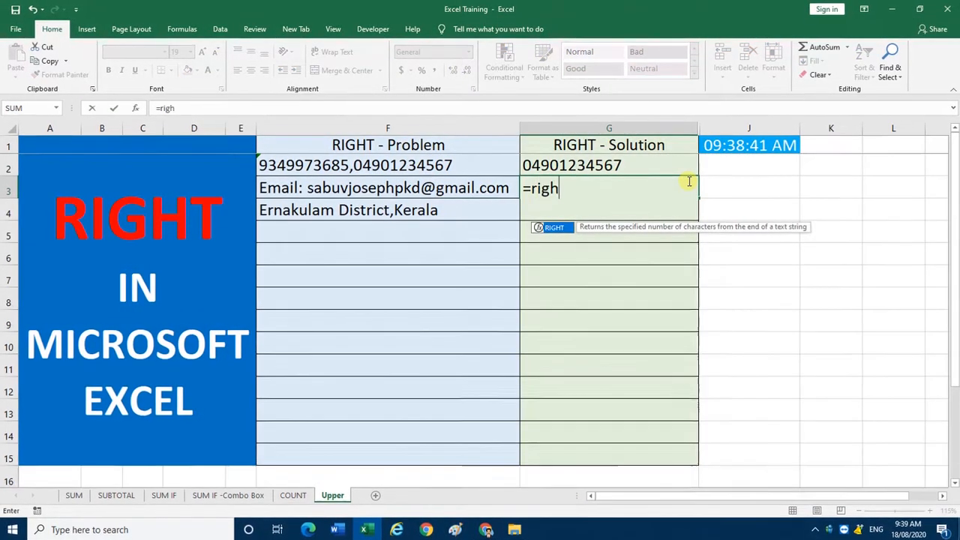
key("Tab")
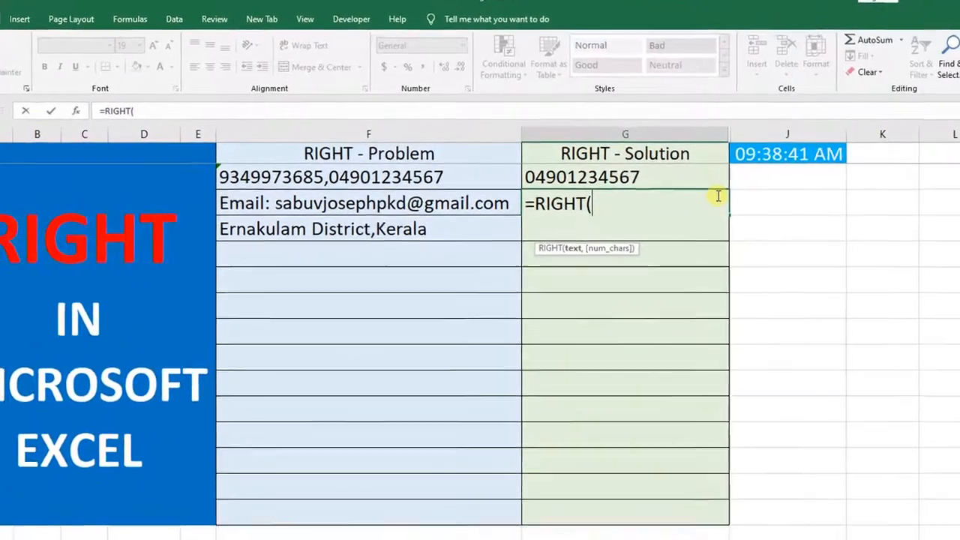
left_click(456, 217)
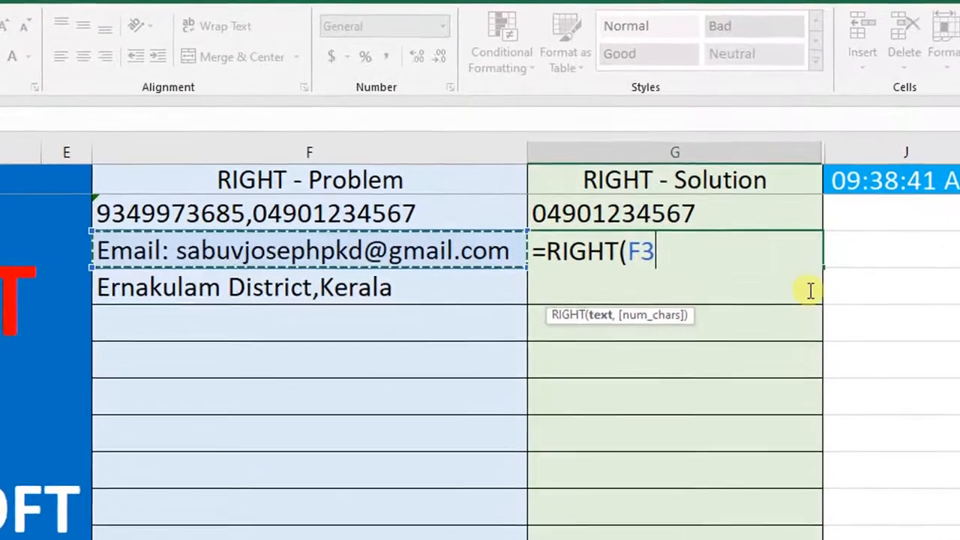
type(",")
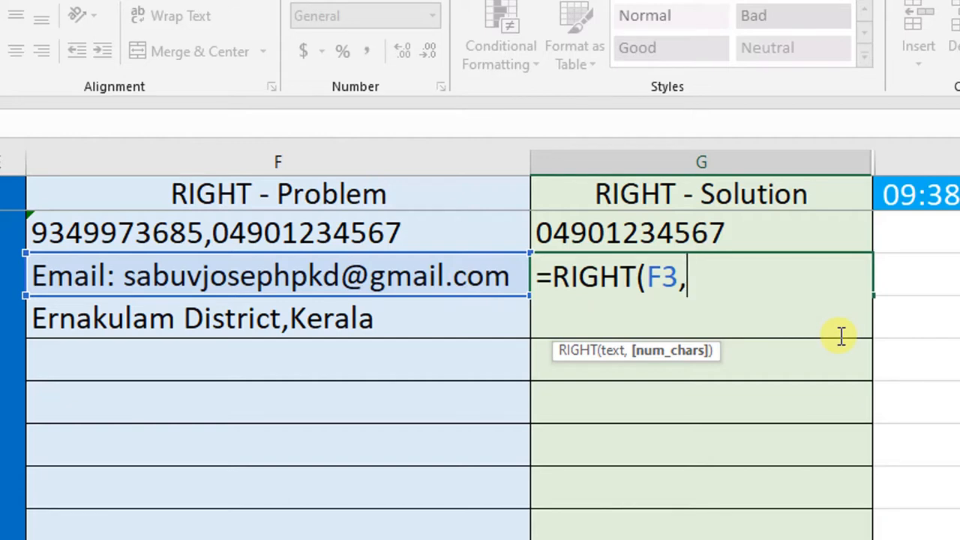
type("24")
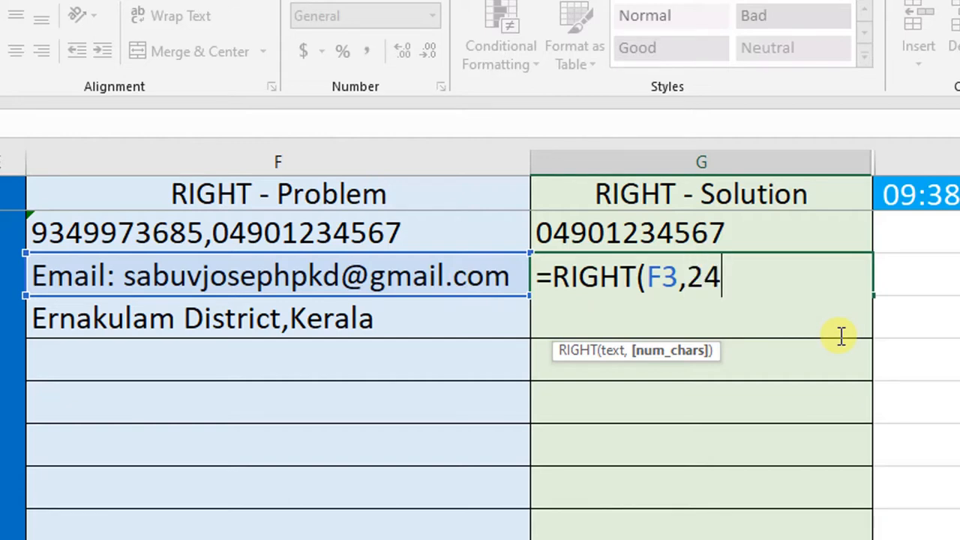
type(")")
key("Return")
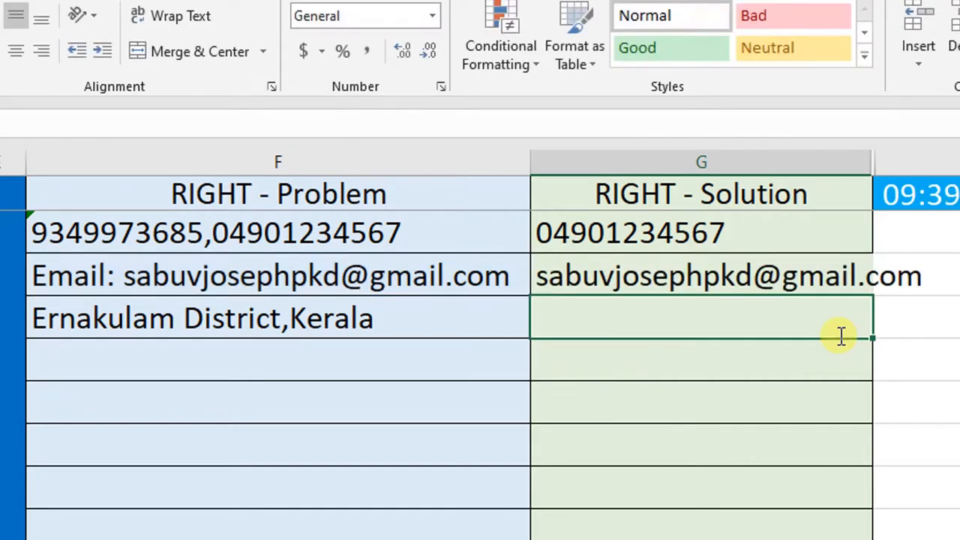
double_click(872, 156)
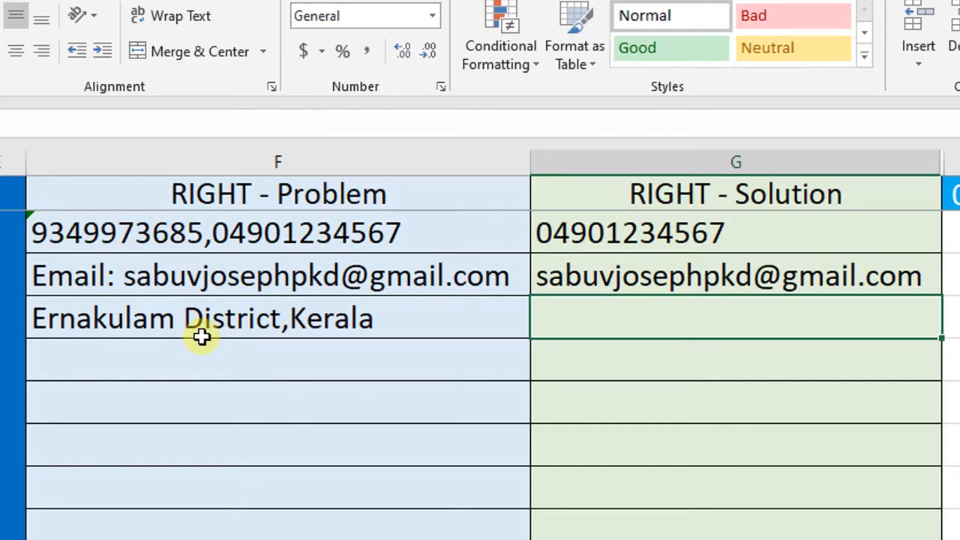
Enter =RIGHT(F4,6) in cell G4 to extract the state name from the end of F4.
type("=rig")
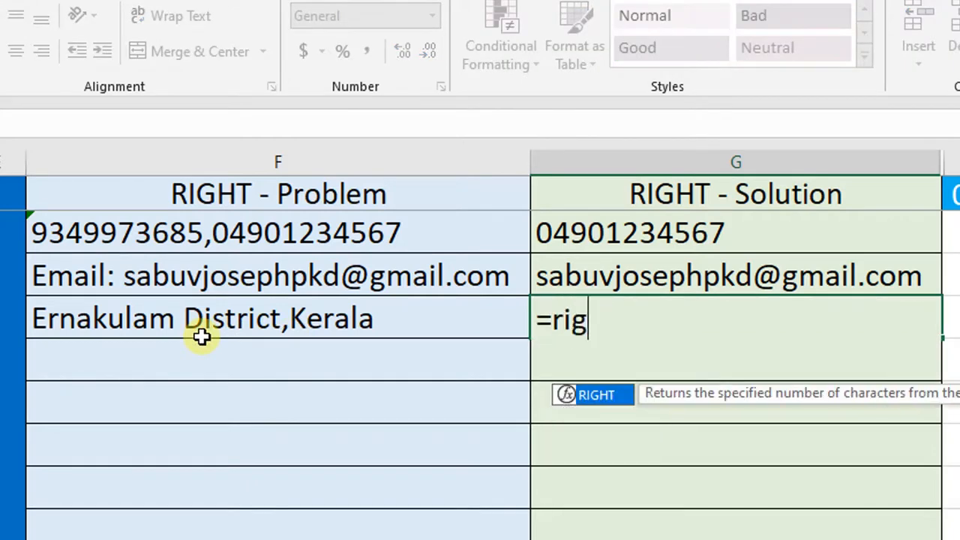
key("Tab")
left_click(233, 324)
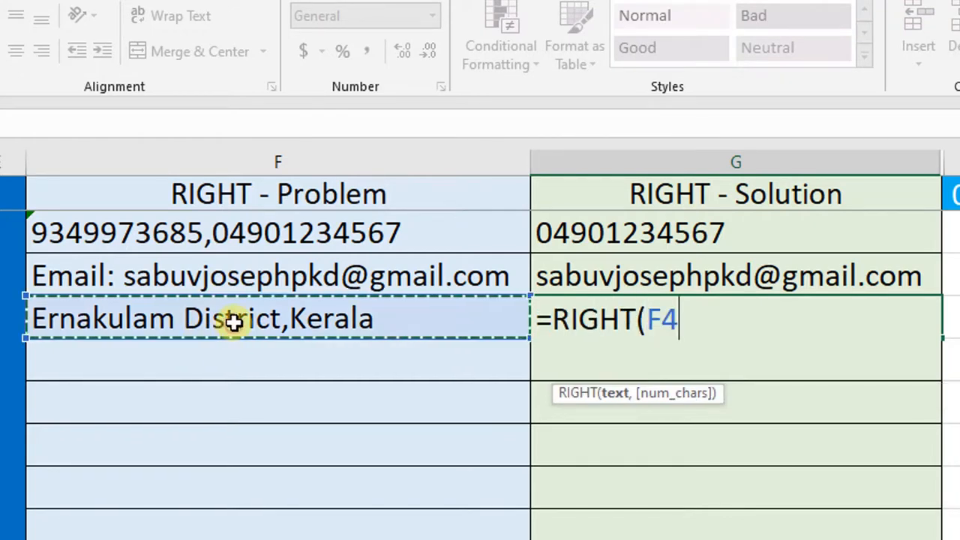
type(",")
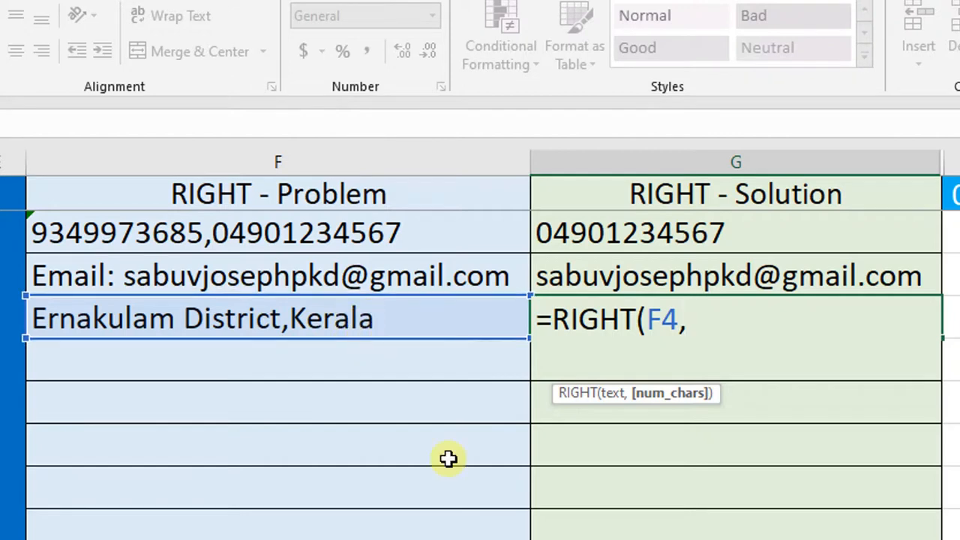
type("6)")
key("Return")
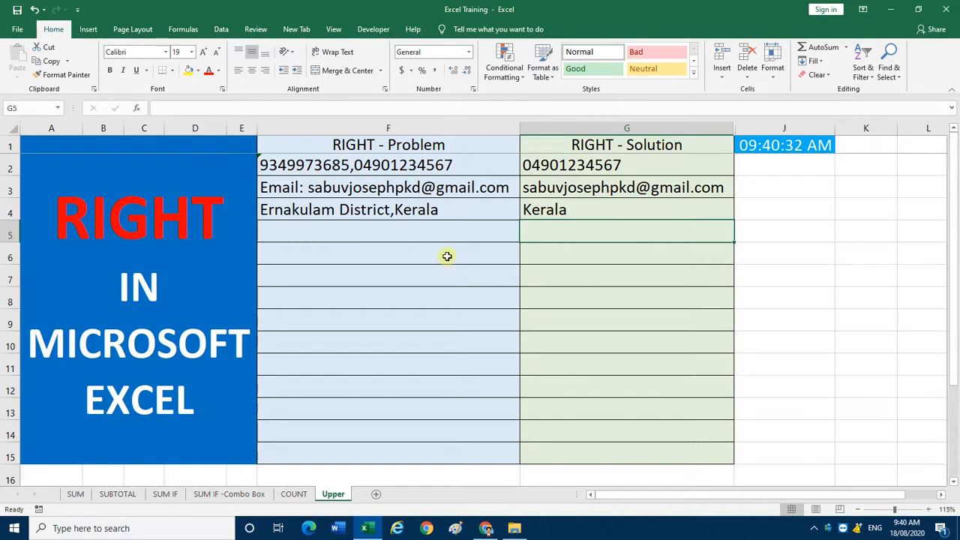
left_click(339, 186)
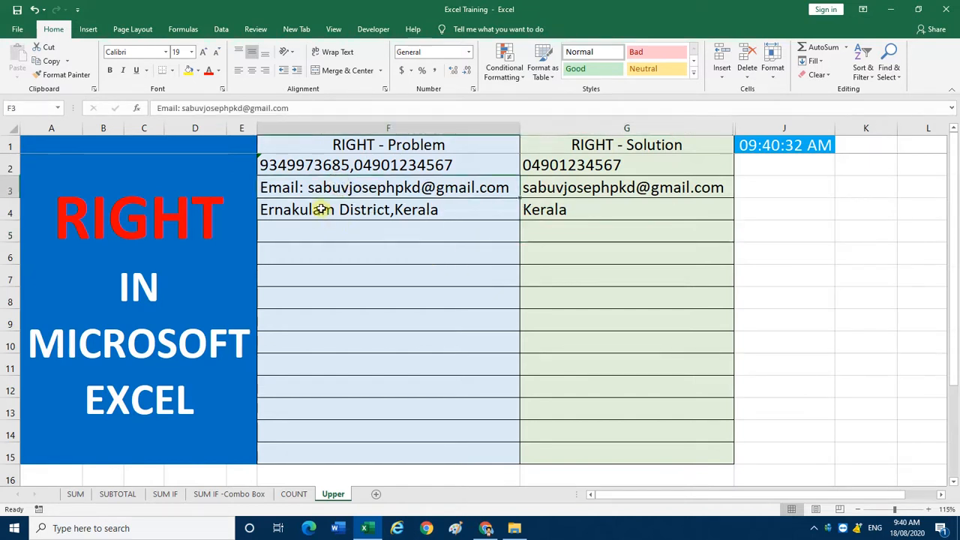